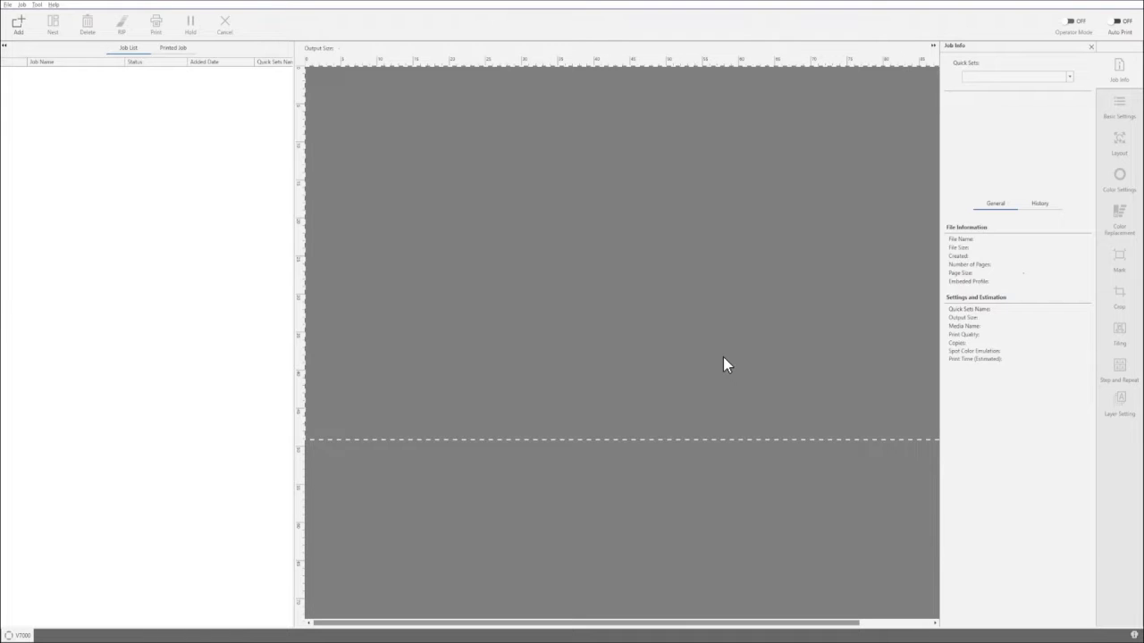
- Load Sample_TimeToTravel_2x4ft and Sample_Sunset-Van_2x4ft together into the job list
left_click(18, 24)
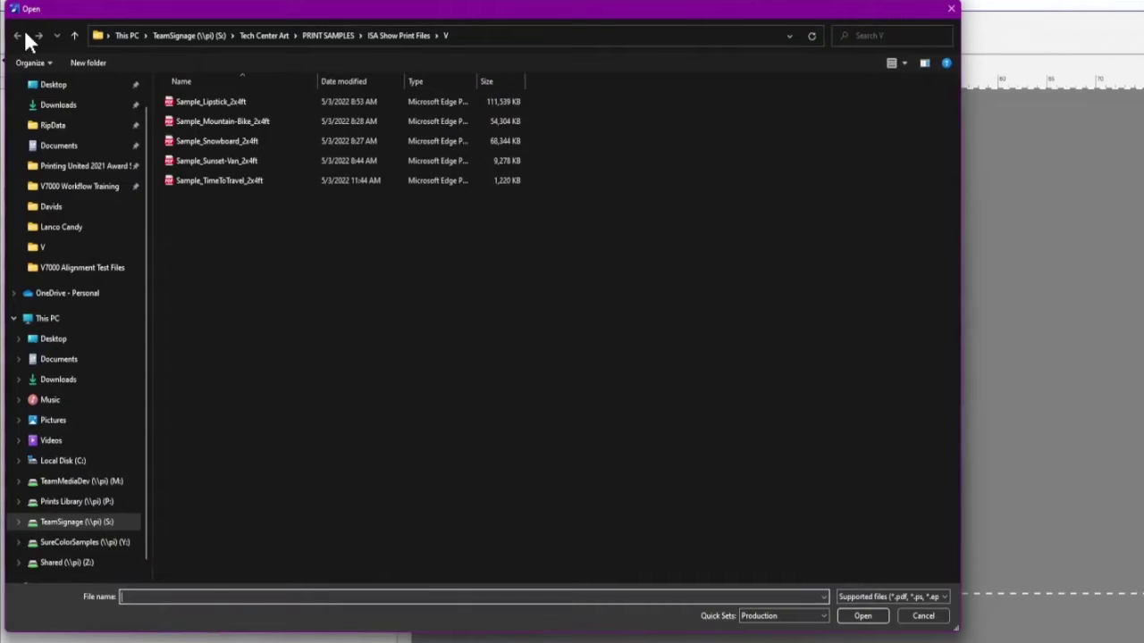
left_click(224, 179)
left_click(219, 159, "shift")
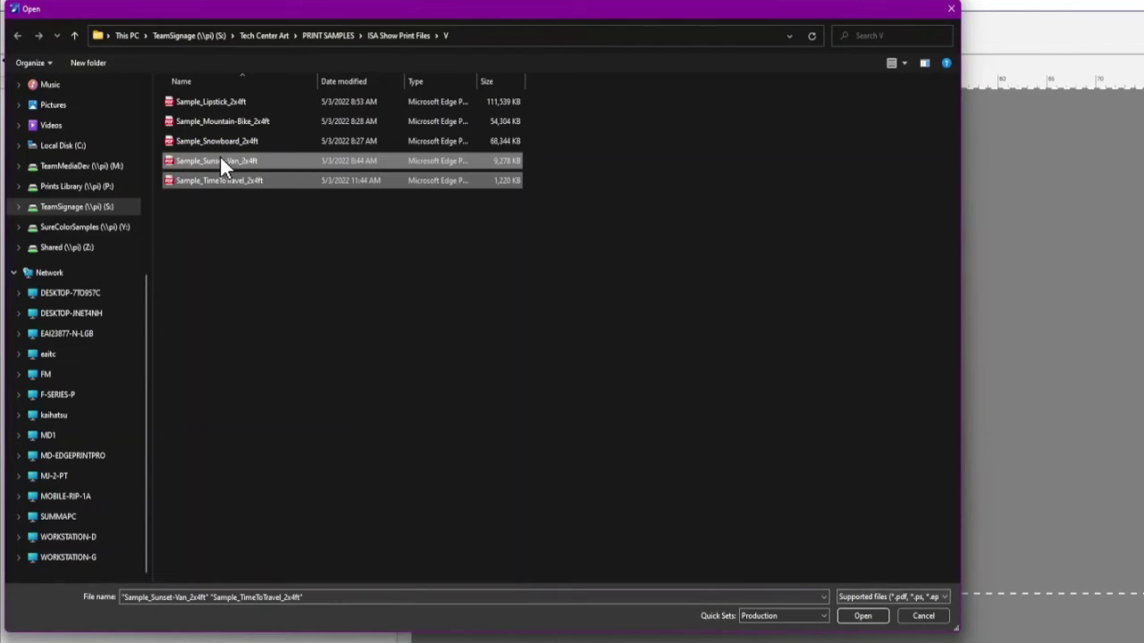
left_click(862, 616)
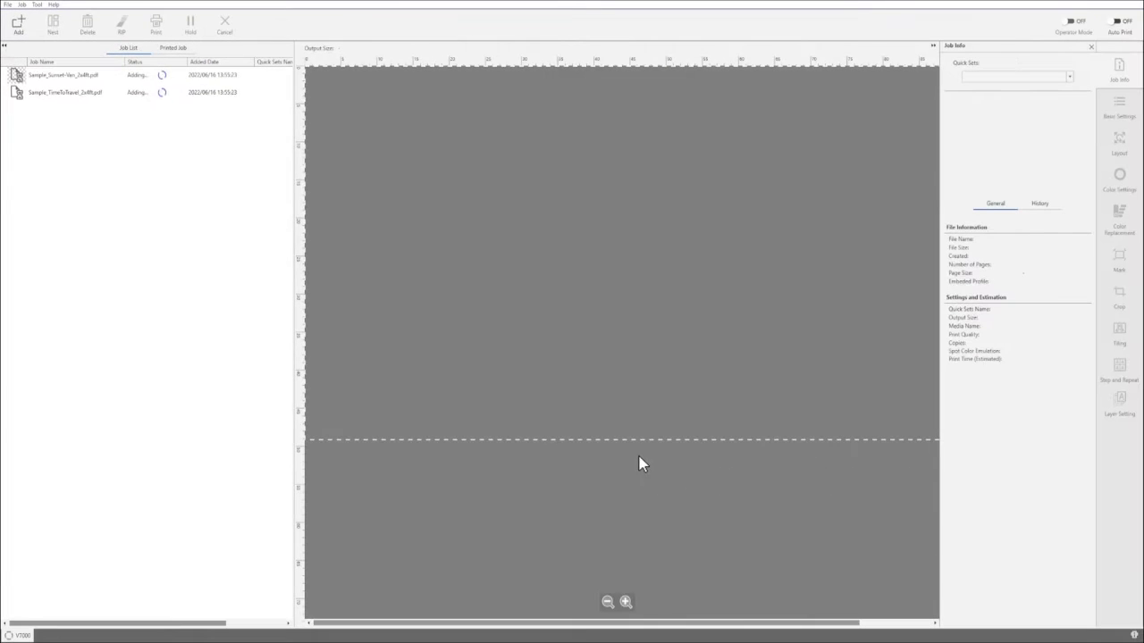
- Nest the Sunset-Van and TimeToTravel jobs into one nesting job
left_click(110, 83)
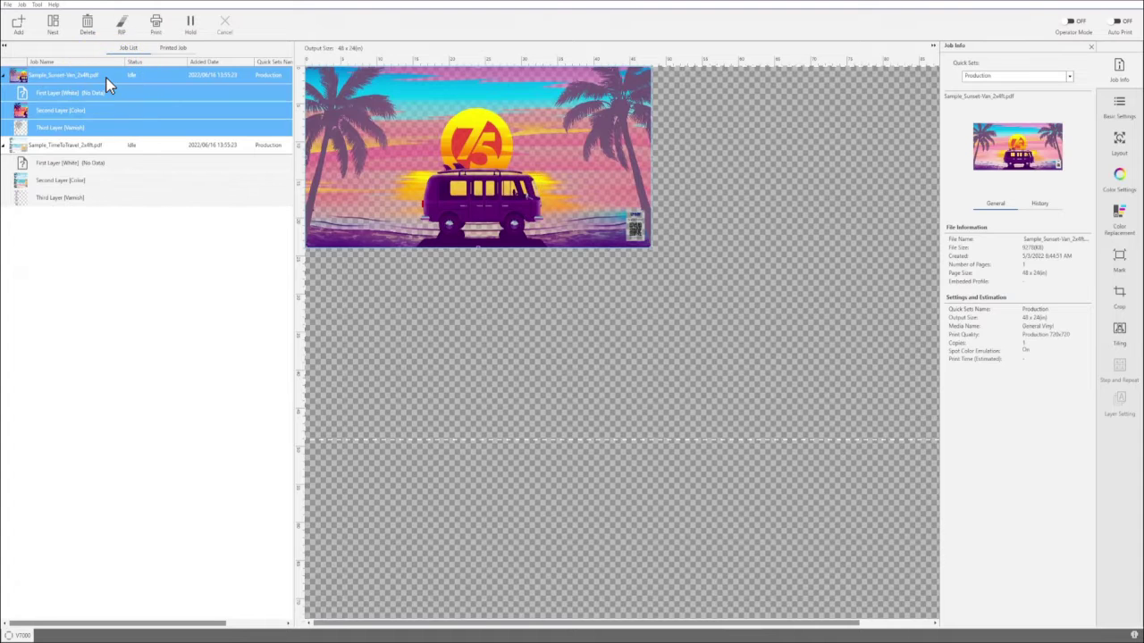
left_click(124, 145, "shift")
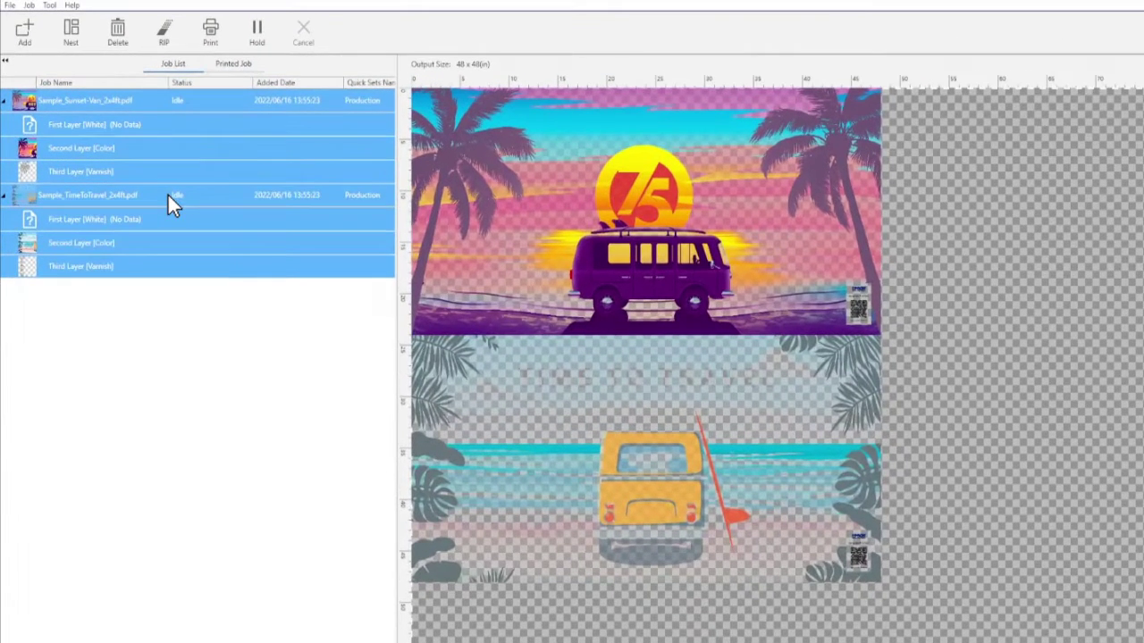
left_click(71, 34)
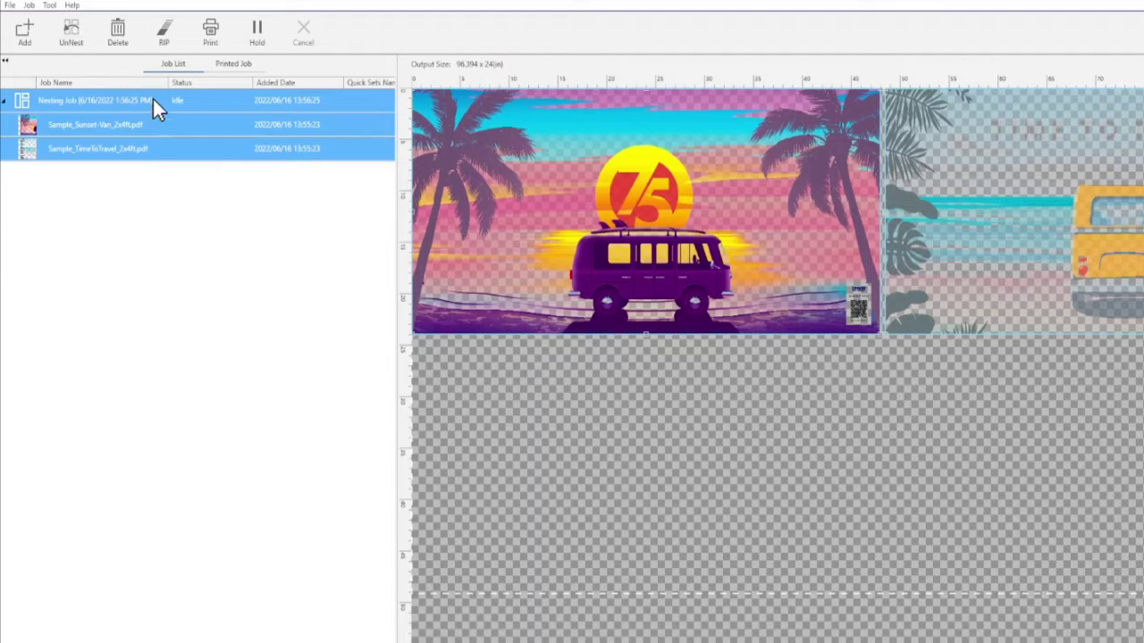
- UnNest Sunset-Van and then TimeToTravel back into separate jobs
left_click(186, 127)
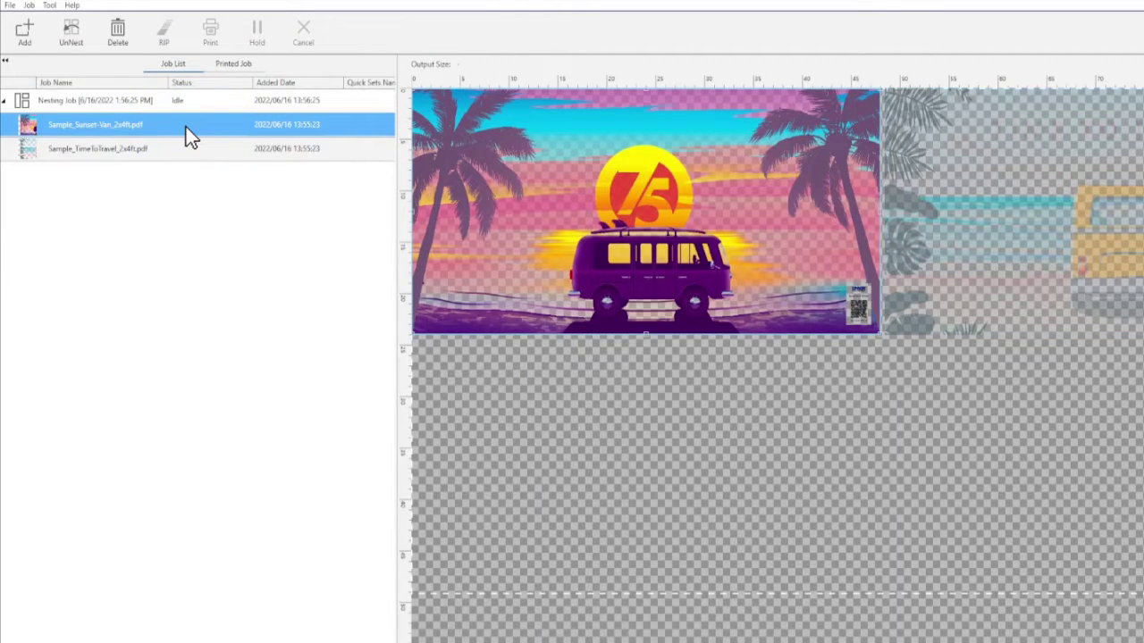
left_click(71, 34)
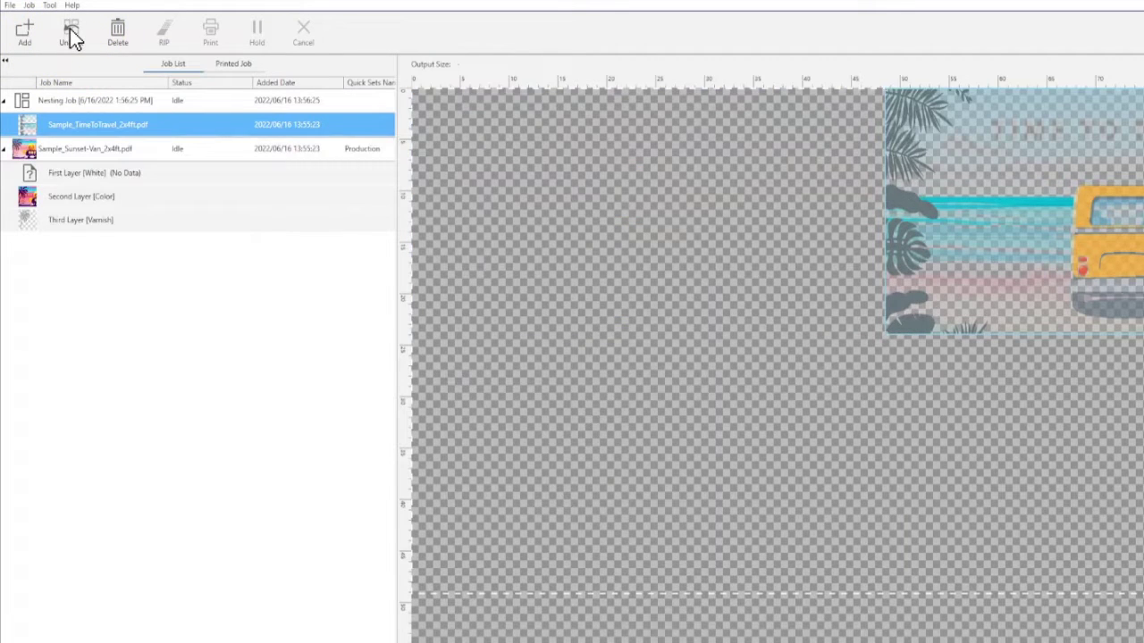
left_click(94, 103)
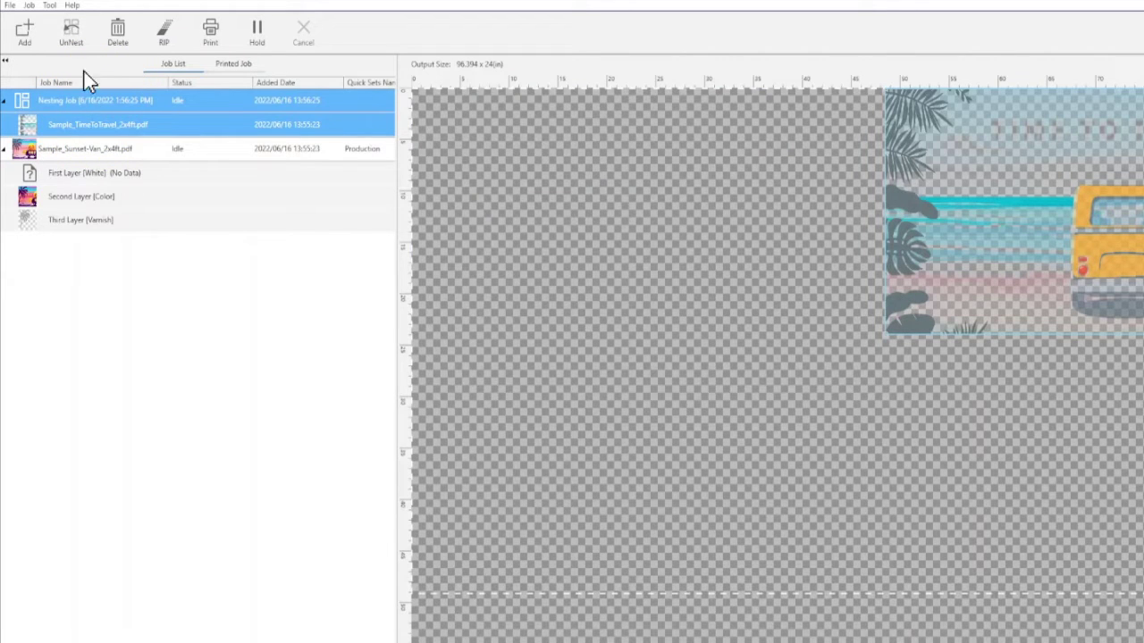
left_click(71, 33)
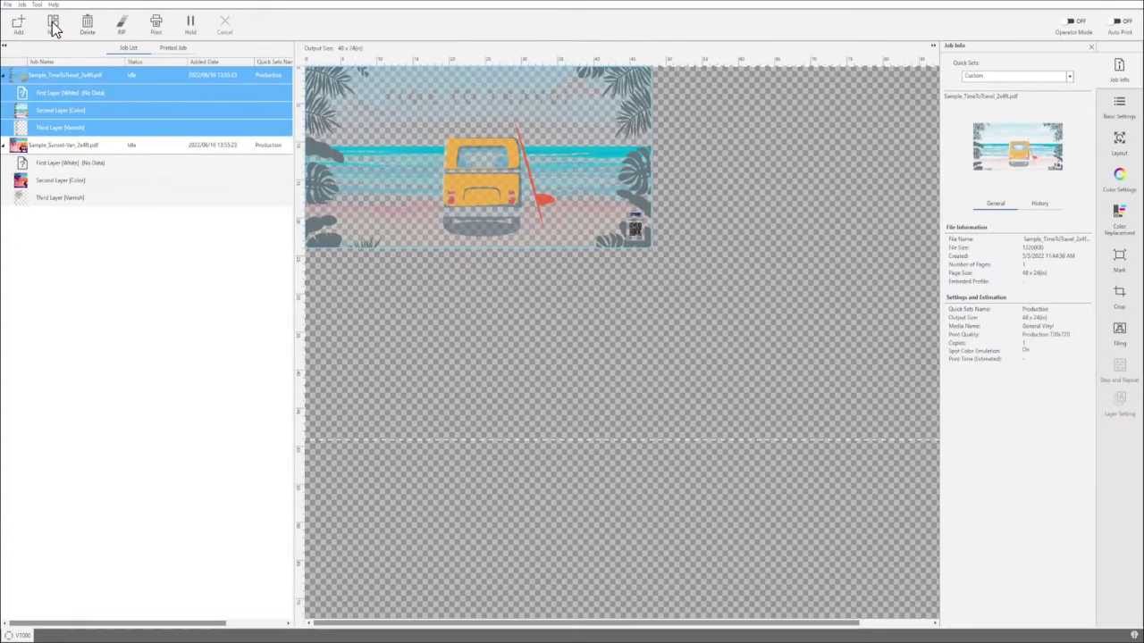
- Delete the Sample_TimeToTravel_2x4ft job and confirm with Yes
left_click(87, 27)
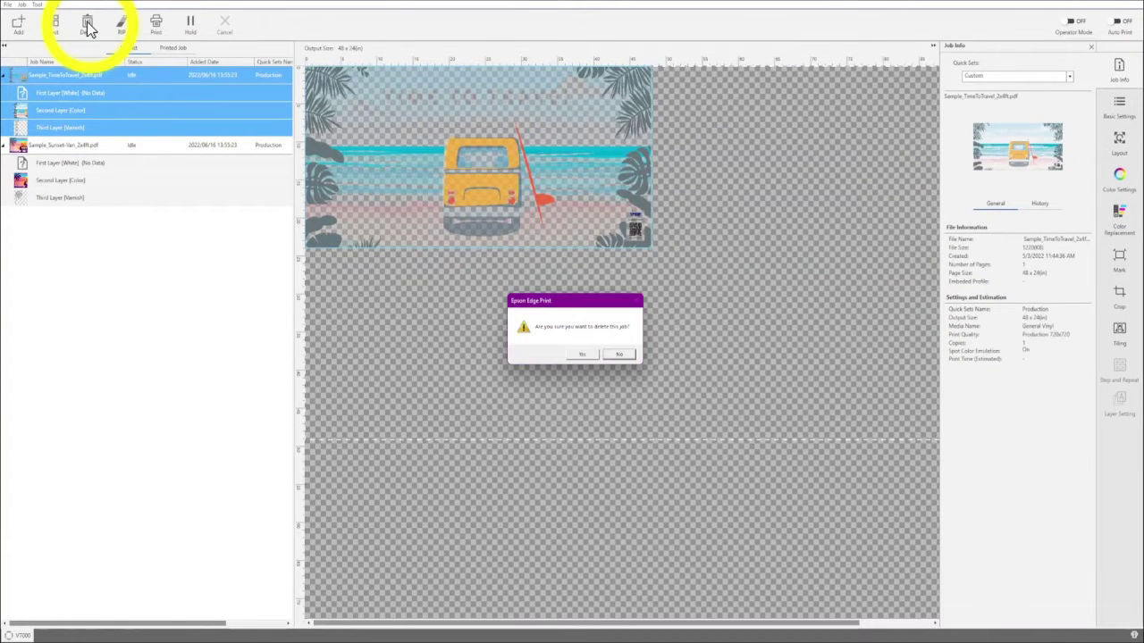
left_click(582, 354)
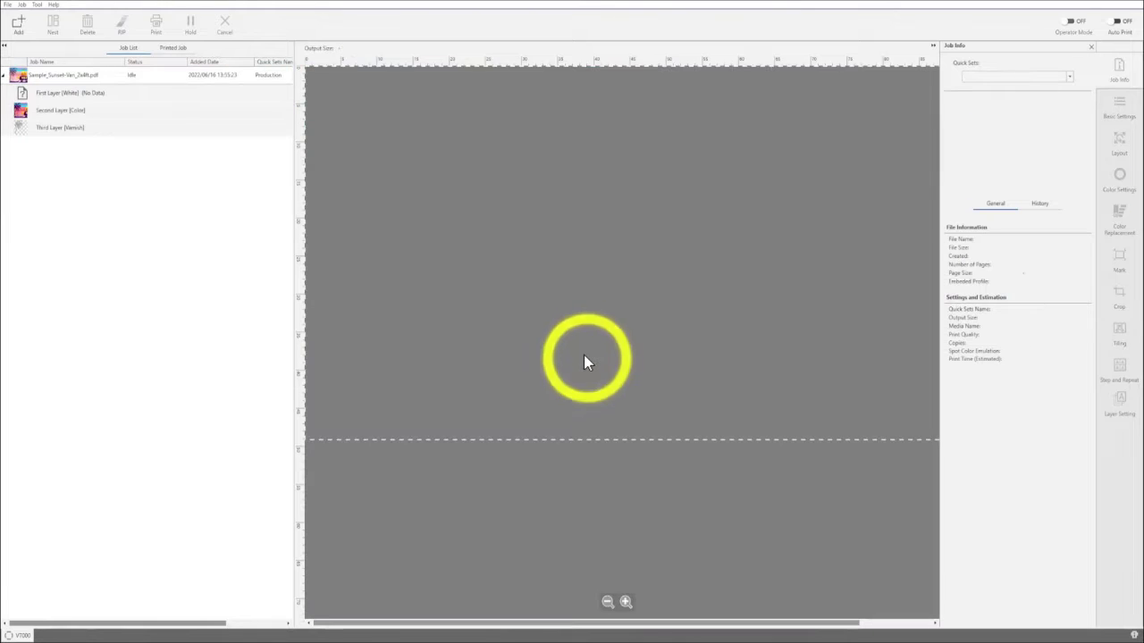
- RIP the Sample_Sunset-Van job and send it to print
left_click(116, 75)
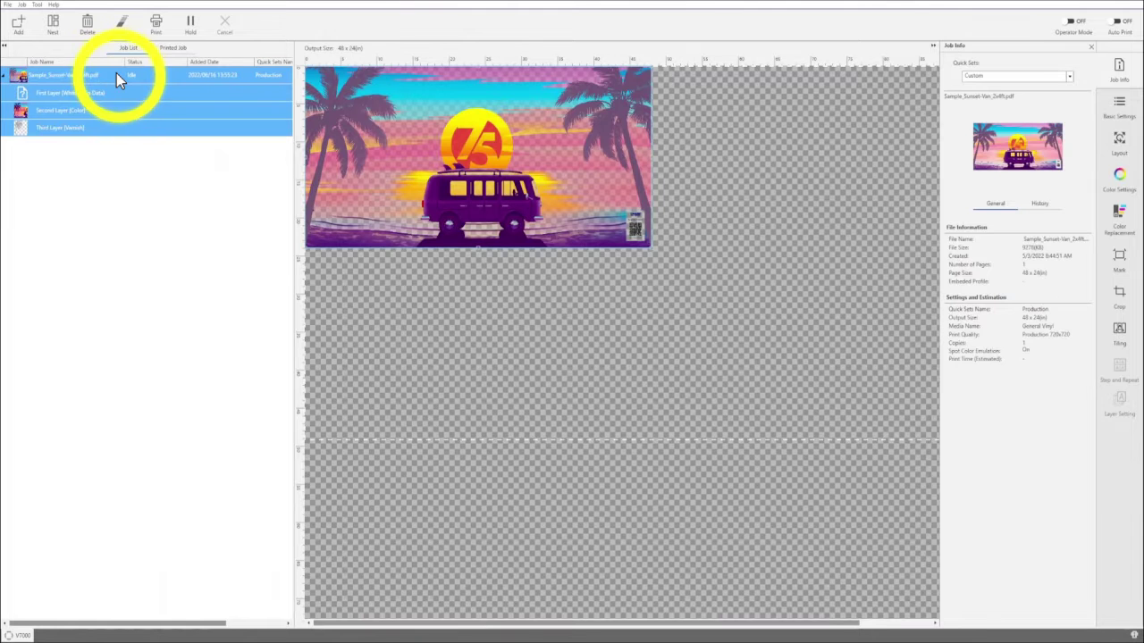
left_click(121, 27)
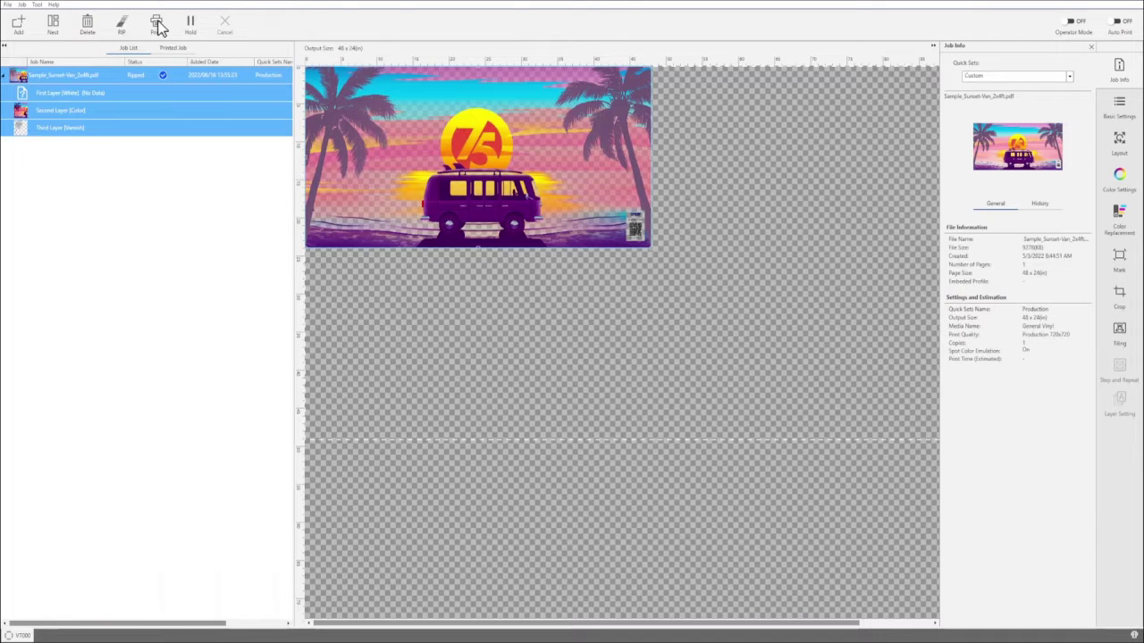
left_click(157, 27)
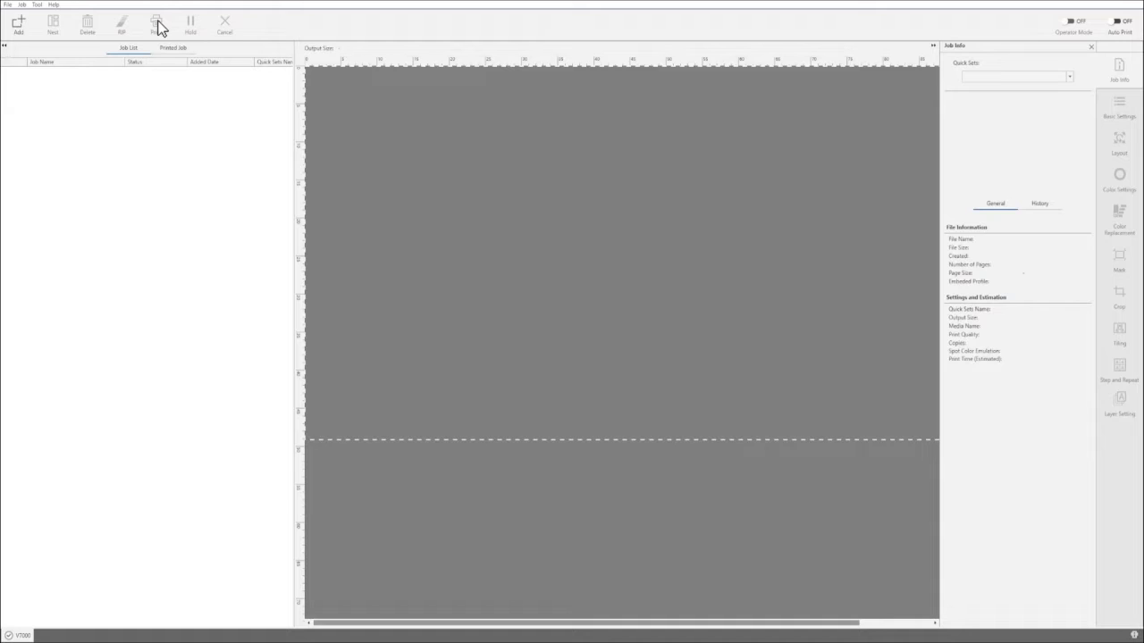
- Switch to the Printed Job history with print start and end dates
left_click(175, 47)
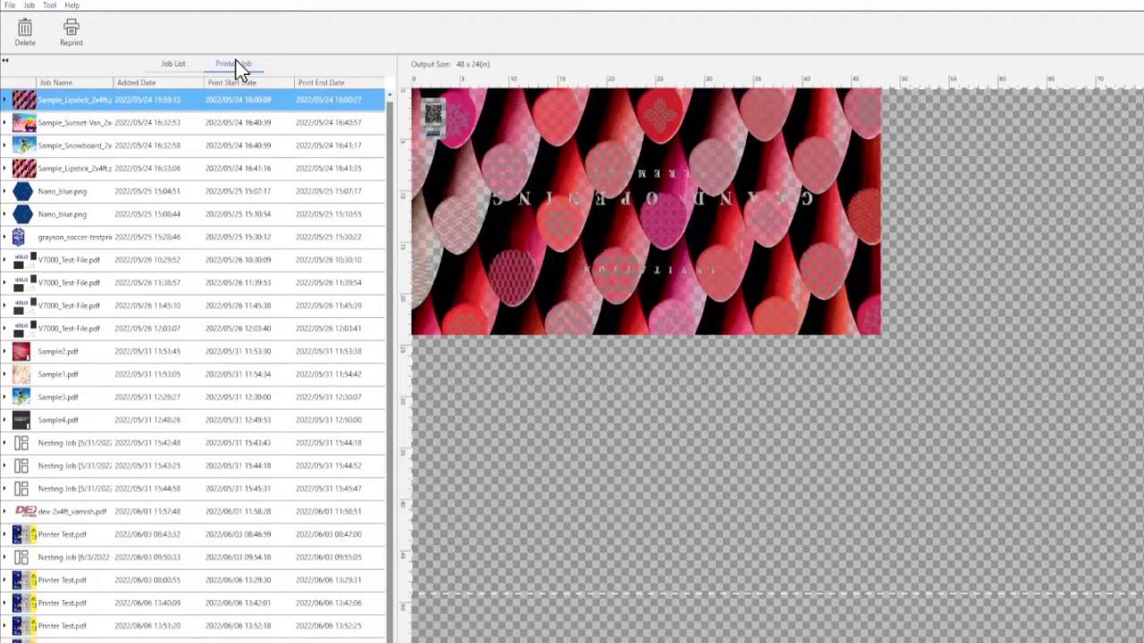
- Delete the lipstick job from Printed Jobs and reprint the Sample_Sunset-Van job
left_click(25, 31)
left_click(787, 477)
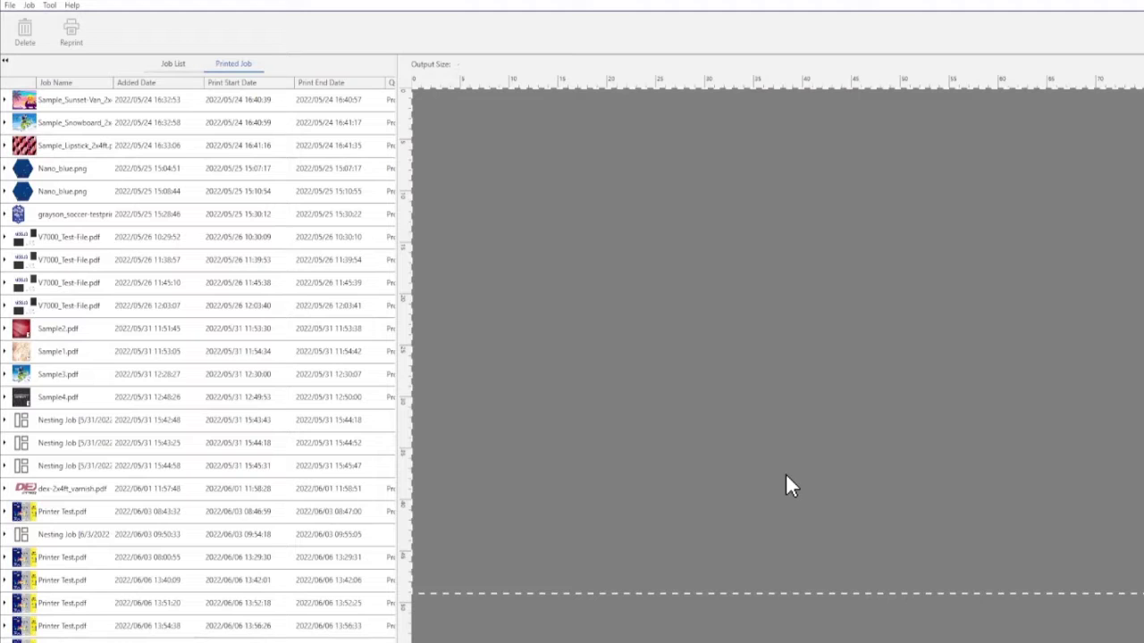
left_click(163, 100)
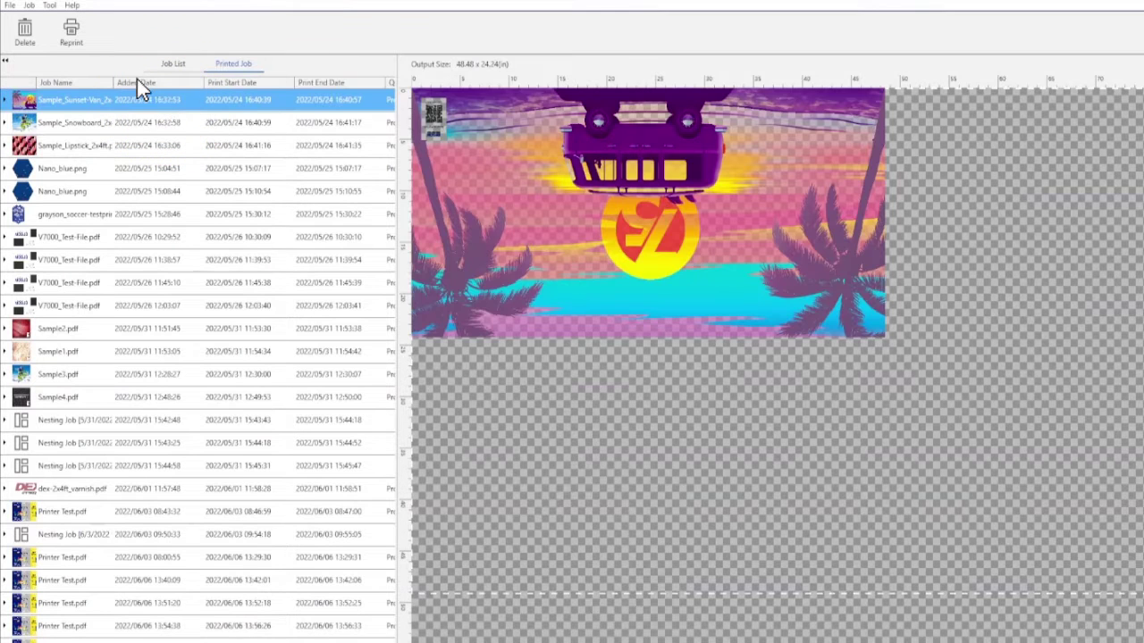
left_click(74, 38)
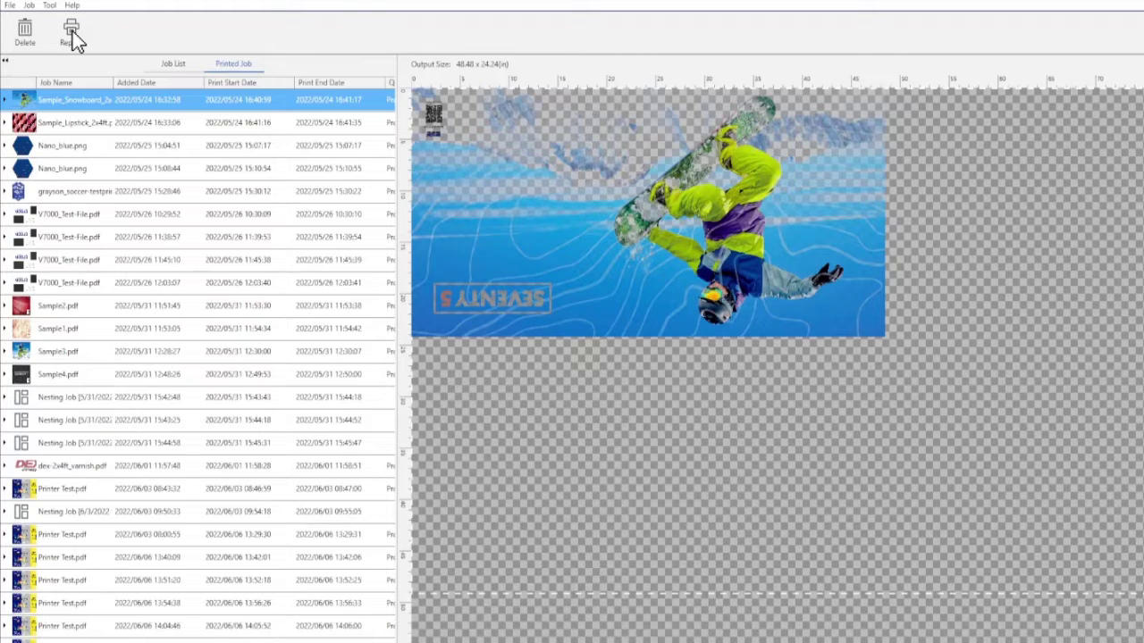
right_click(176, 99)
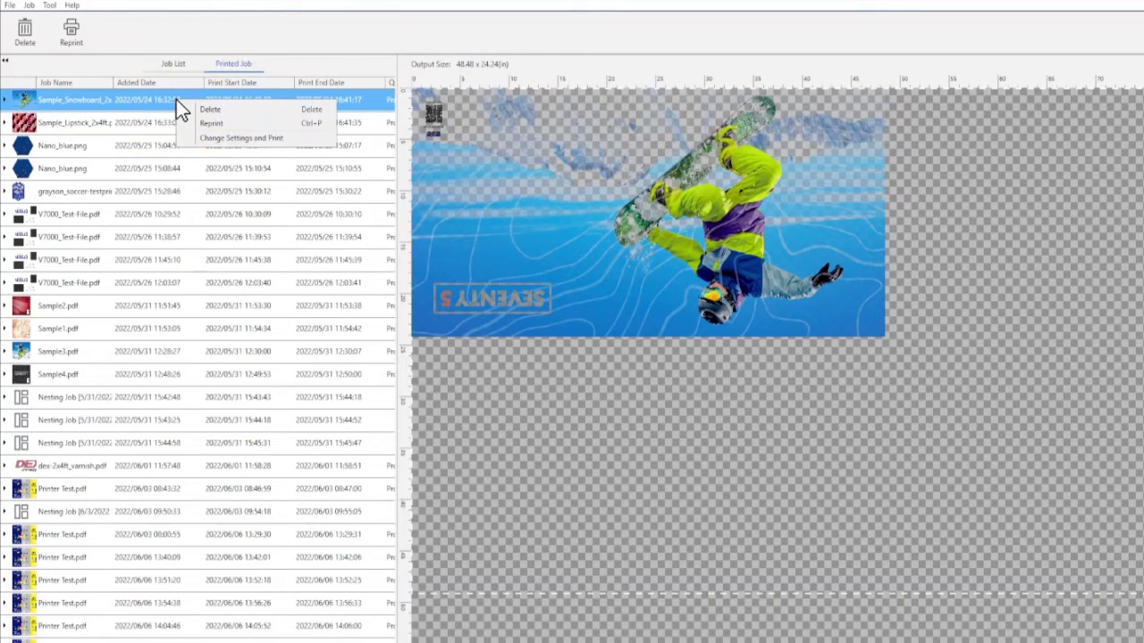
- Reopen Sample_Snowboard_2x4ft via Change Settings and Print, showing Corrugated Plastic, Production 720x720 settings
left_click(237, 138)
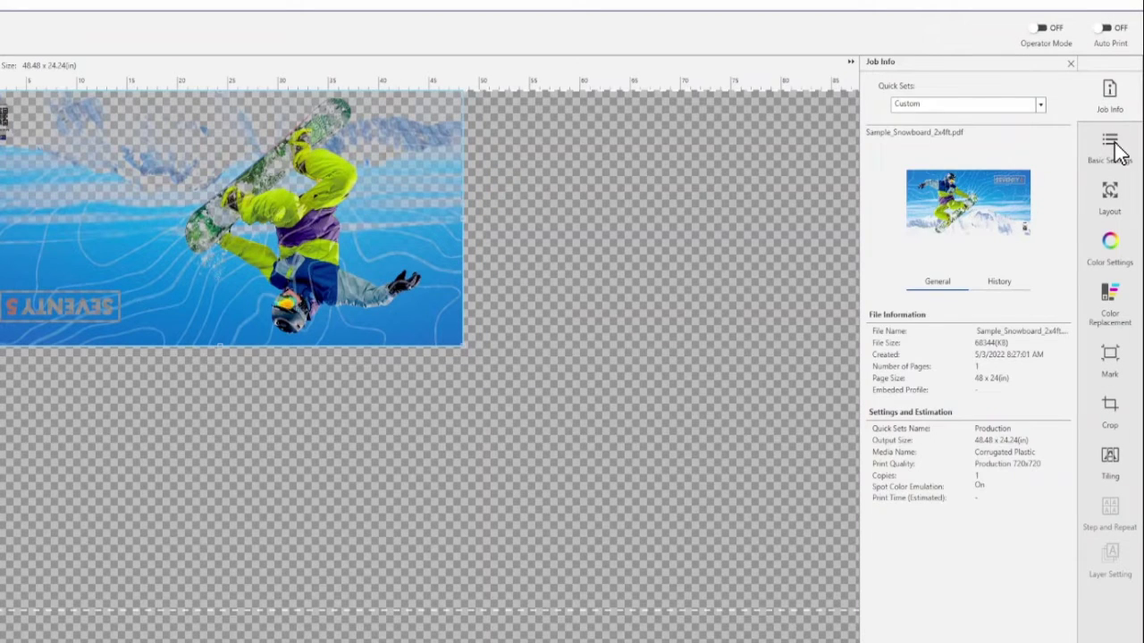
left_click(1114, 150)
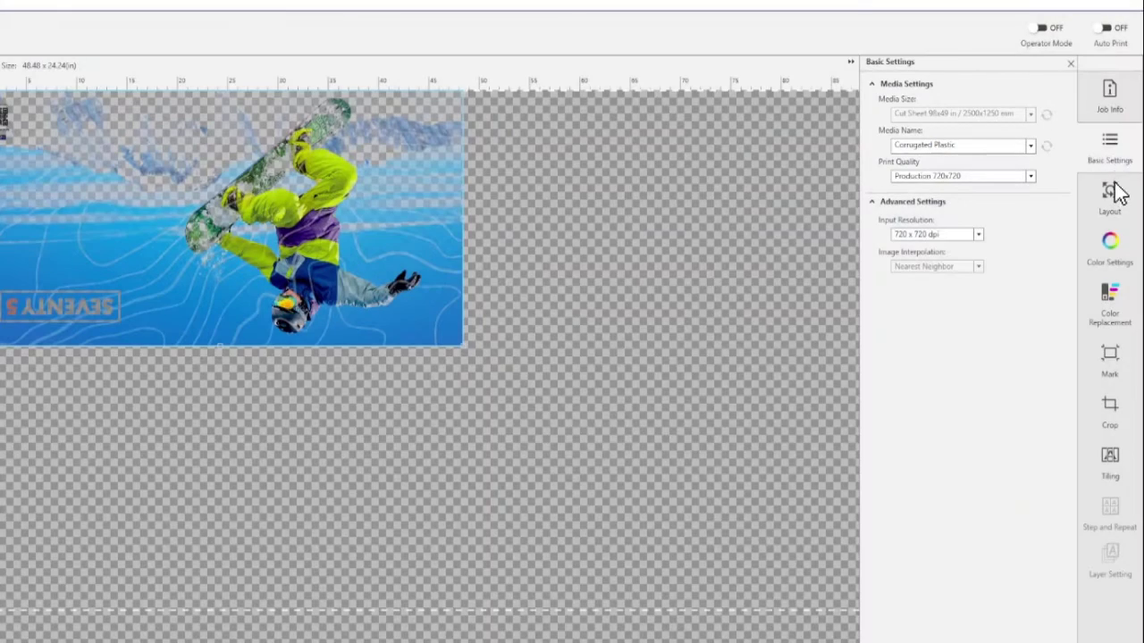
- Review the snowboard job's Layout, then its EpsonWideCMYK_Ver2 / Adobe RGB (1998) Color Settings
left_click(1114, 199)
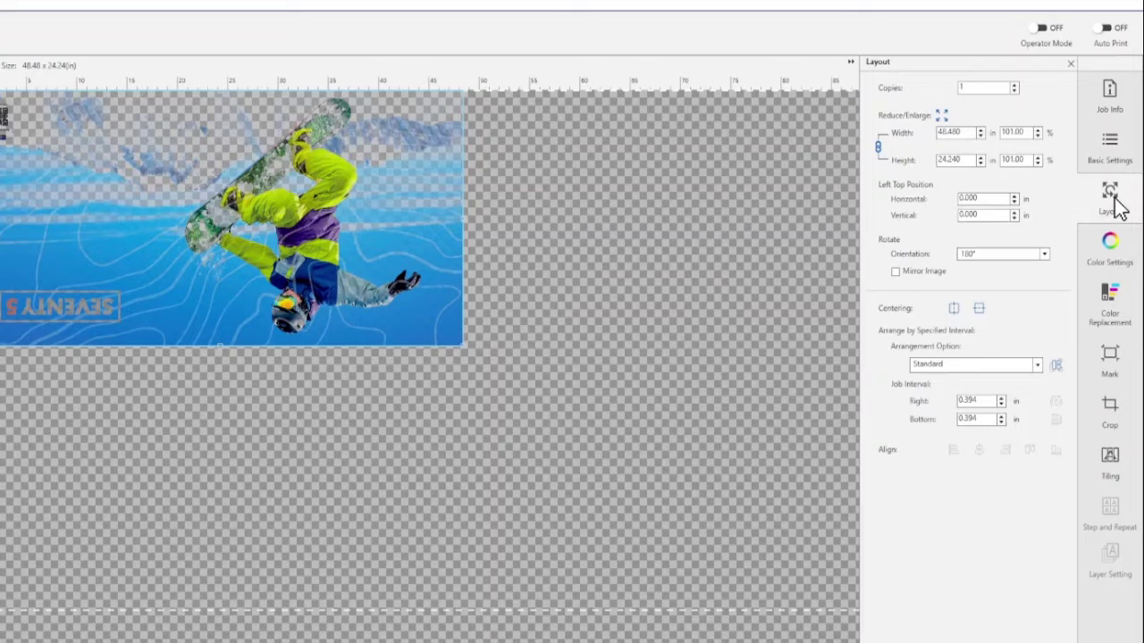
left_click(1115, 247)
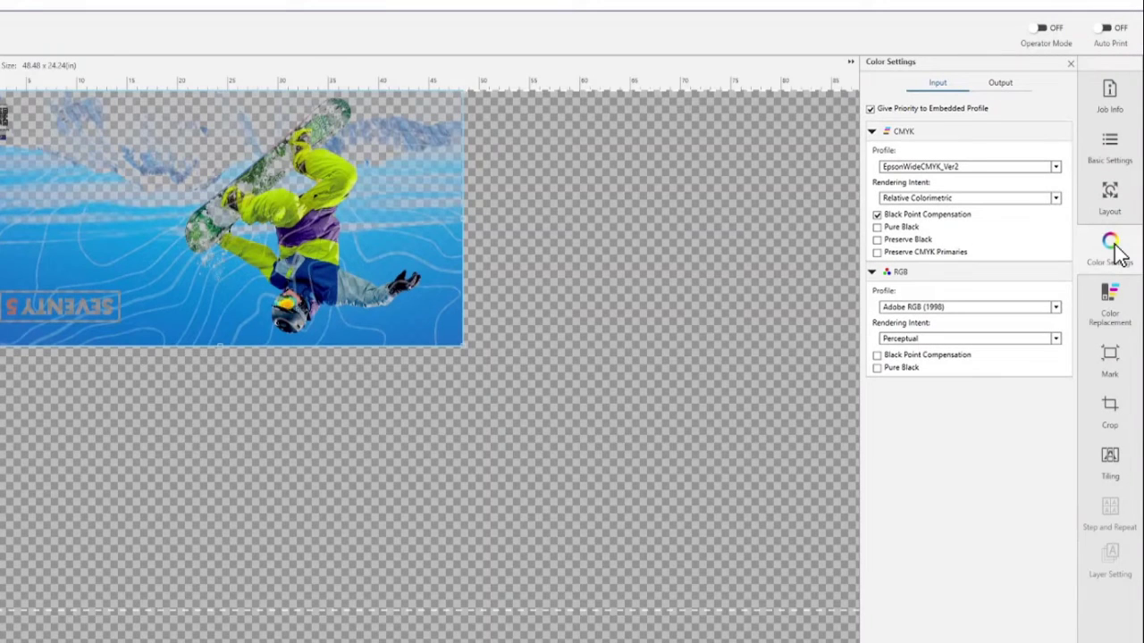
left_click(1113, 304)
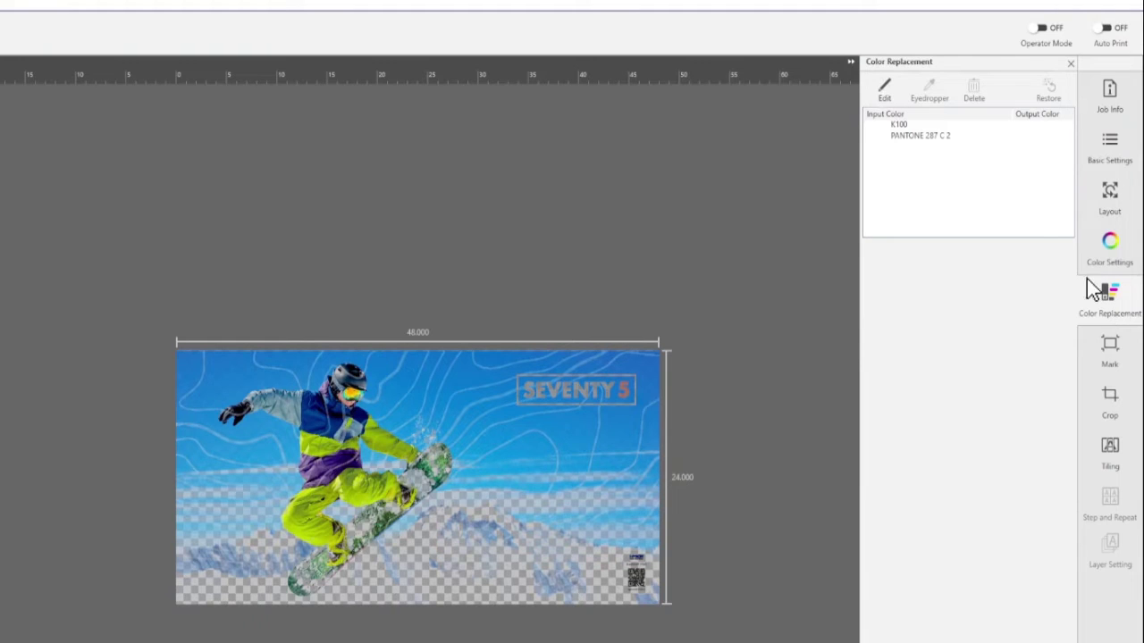
- Eyedrop the sky blue RGB(45,115,211) from the preview as a replacement colour
left_click(885, 89)
left_click(927, 92)
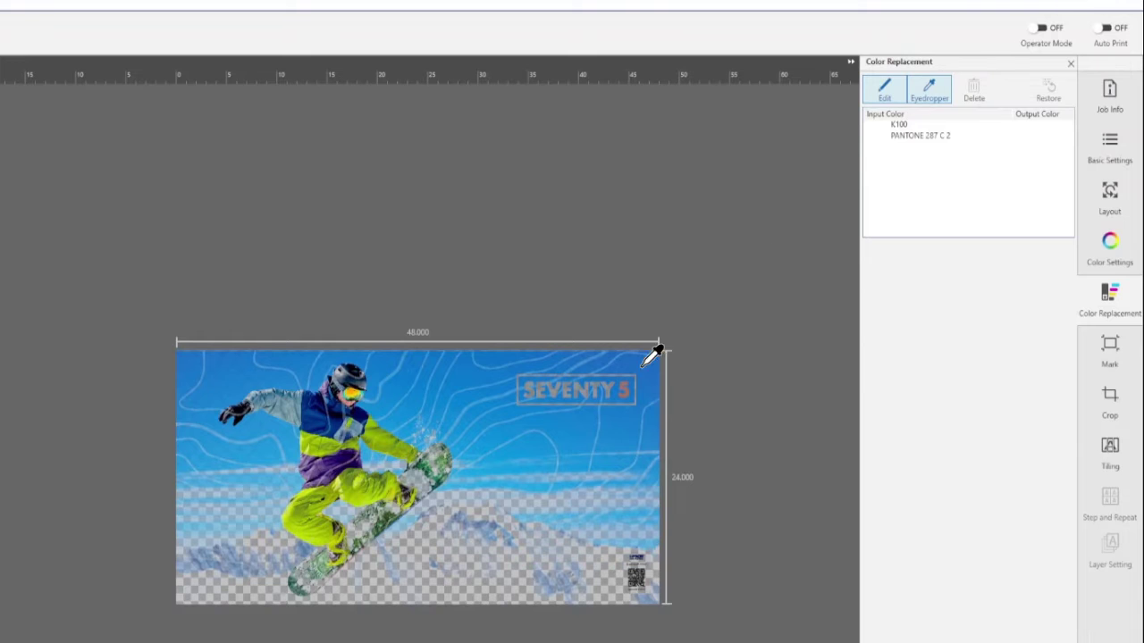
left_click(578, 429)
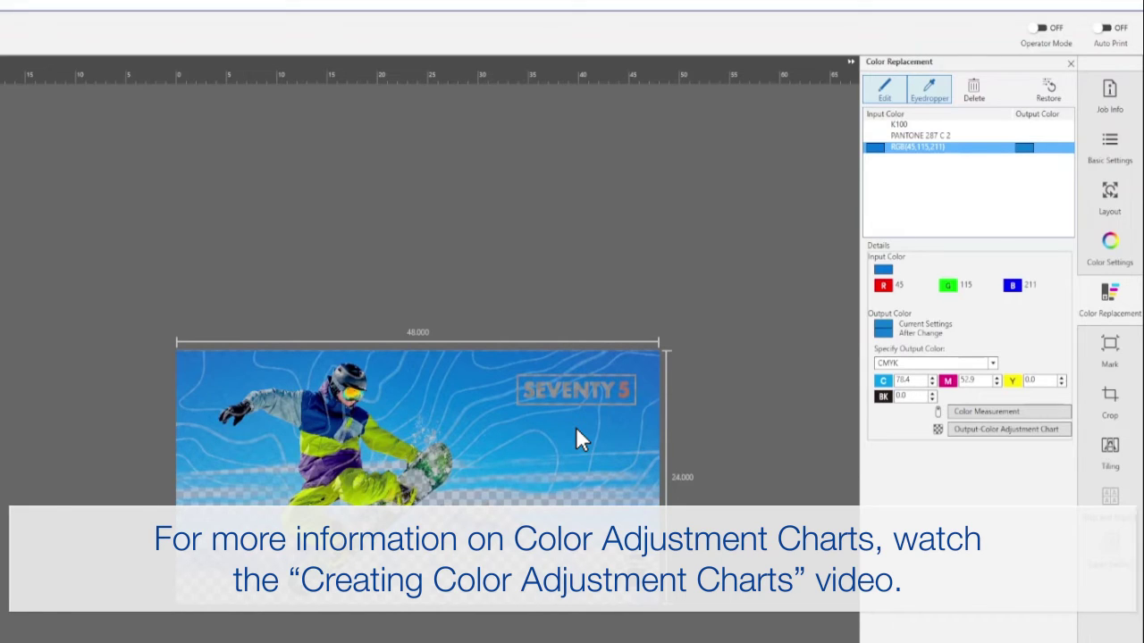
left_click(1109, 351)
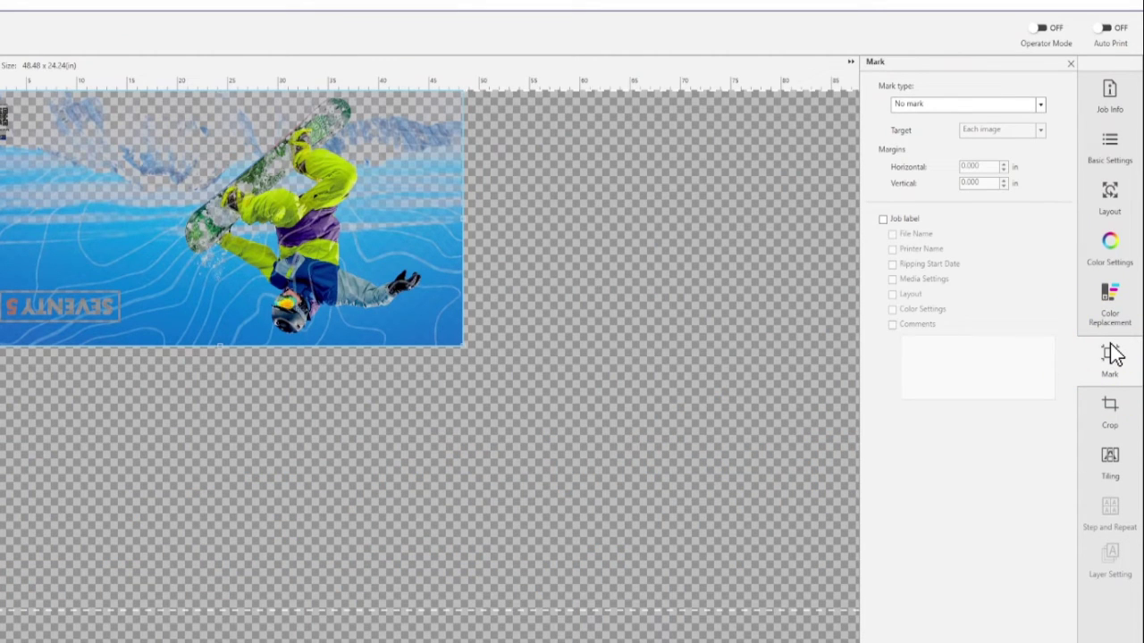
- Enable cropping in the Crop panel, then check the disabled Tiling settings
left_click(1111, 418)
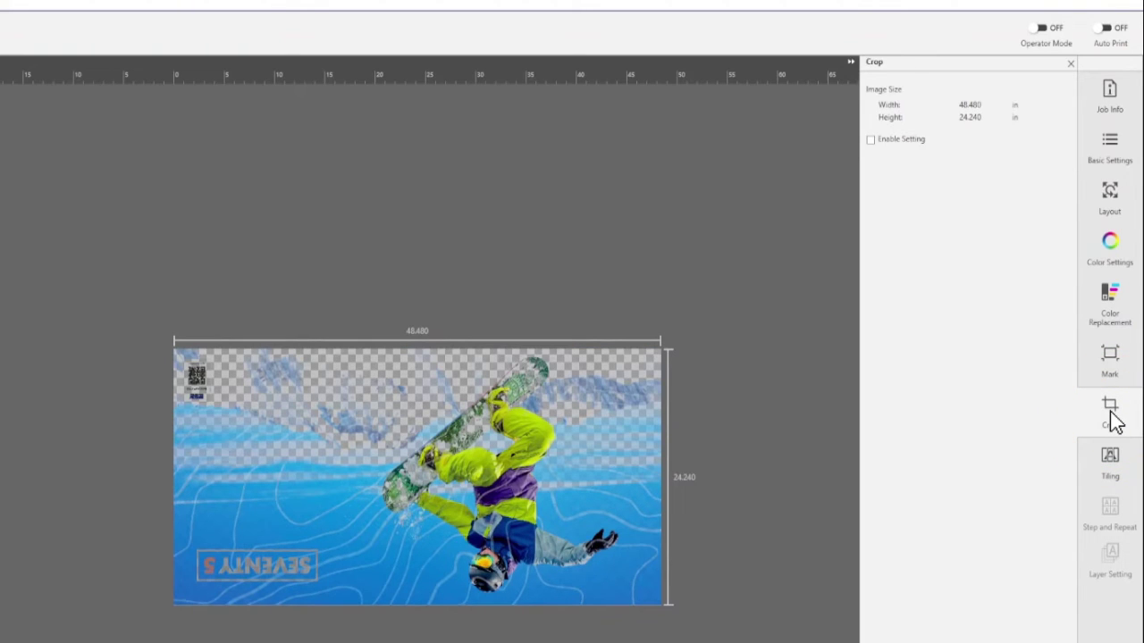
left_click(870, 141)
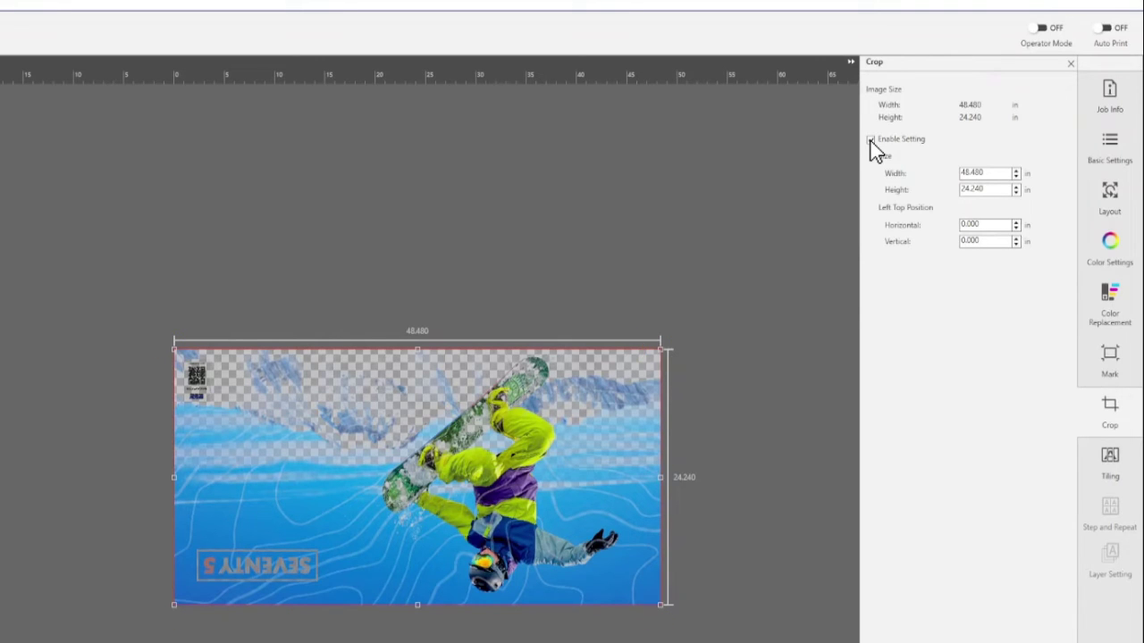
left_click(1114, 457)
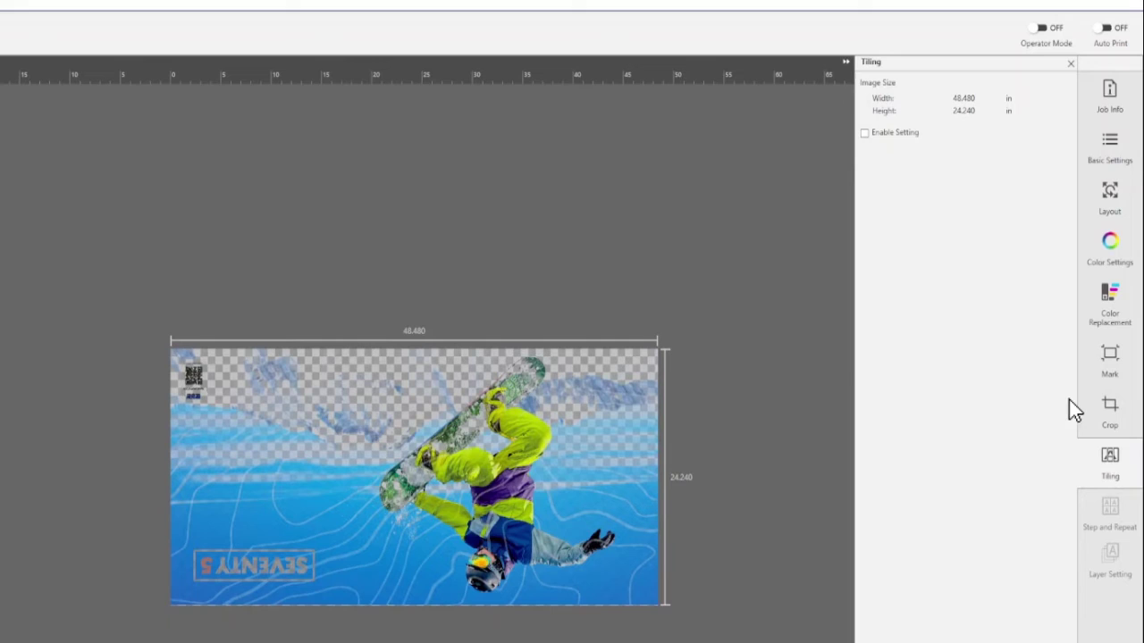
- Enable tiling for the snowboard job at 1 horizontal by 1 vertical tile, then select its Third Layer [Varnish]
left_click(864, 133)
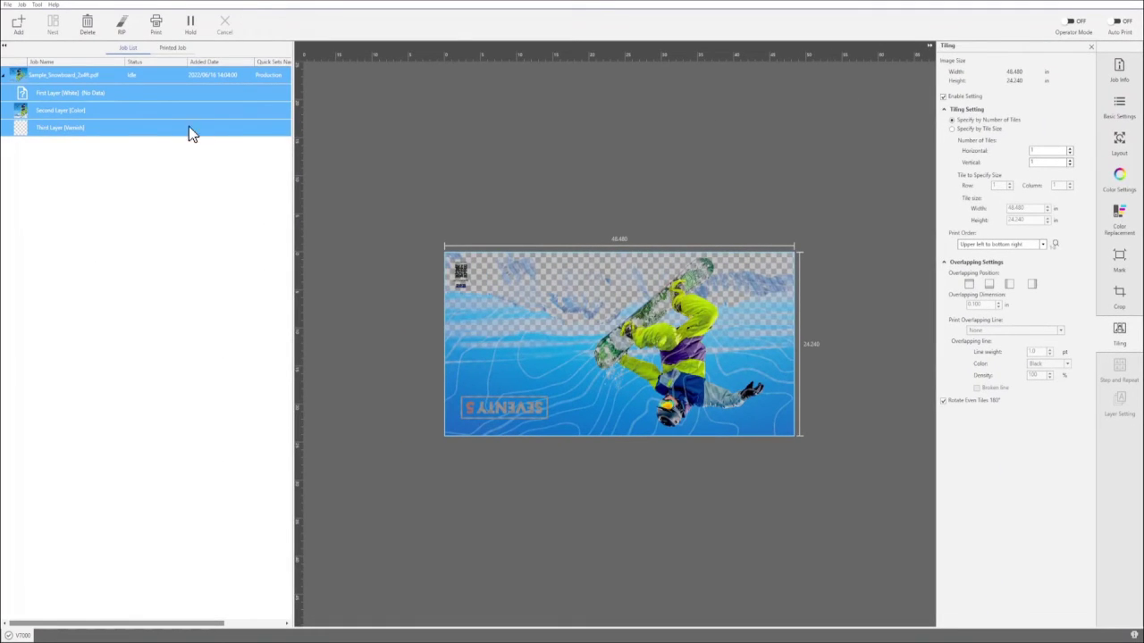
left_click(183, 126)
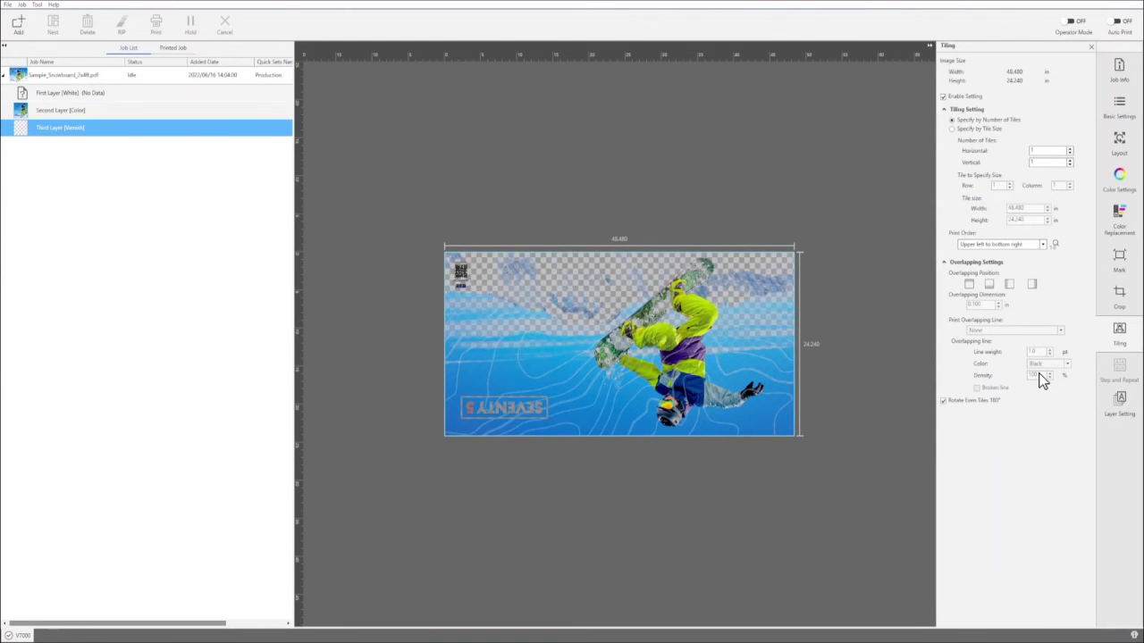
- Show the varnish layer's Layer Setting: 0 px alignment each way and White/Varnish creating method None
left_click(1119, 401)
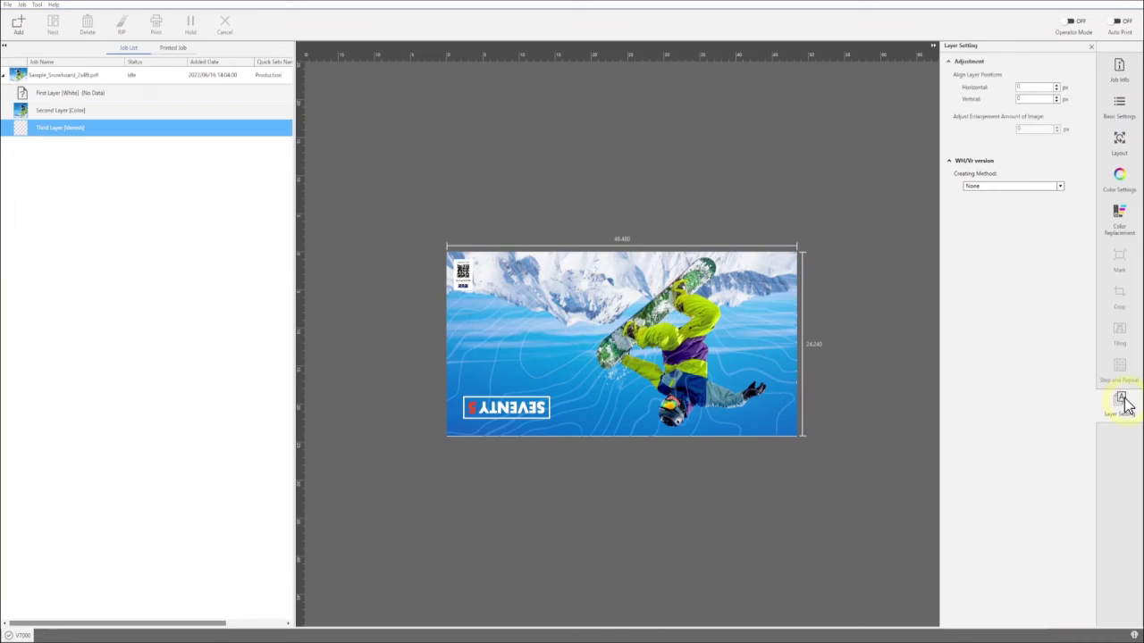